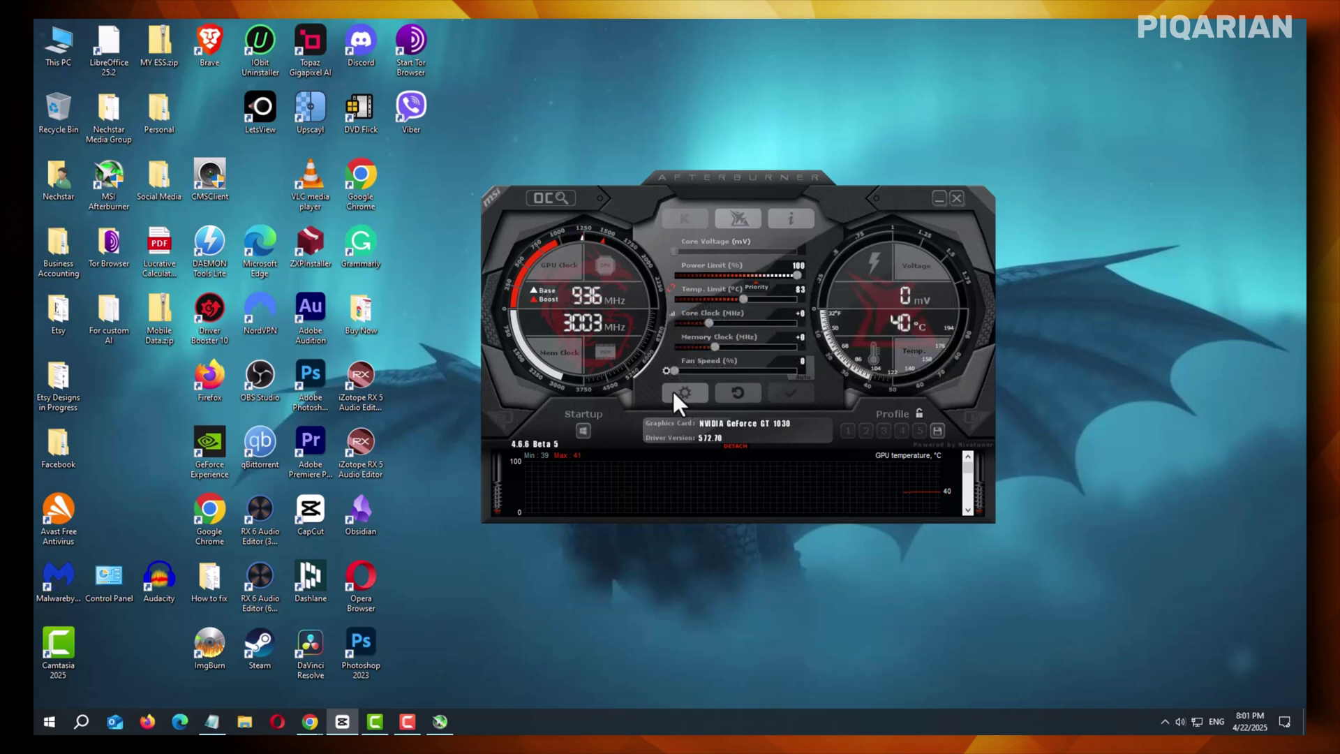
Step: In Afterburner properties, leave 'Enable low-level IO driver' unchecked and apply with OK
click(694, 391)
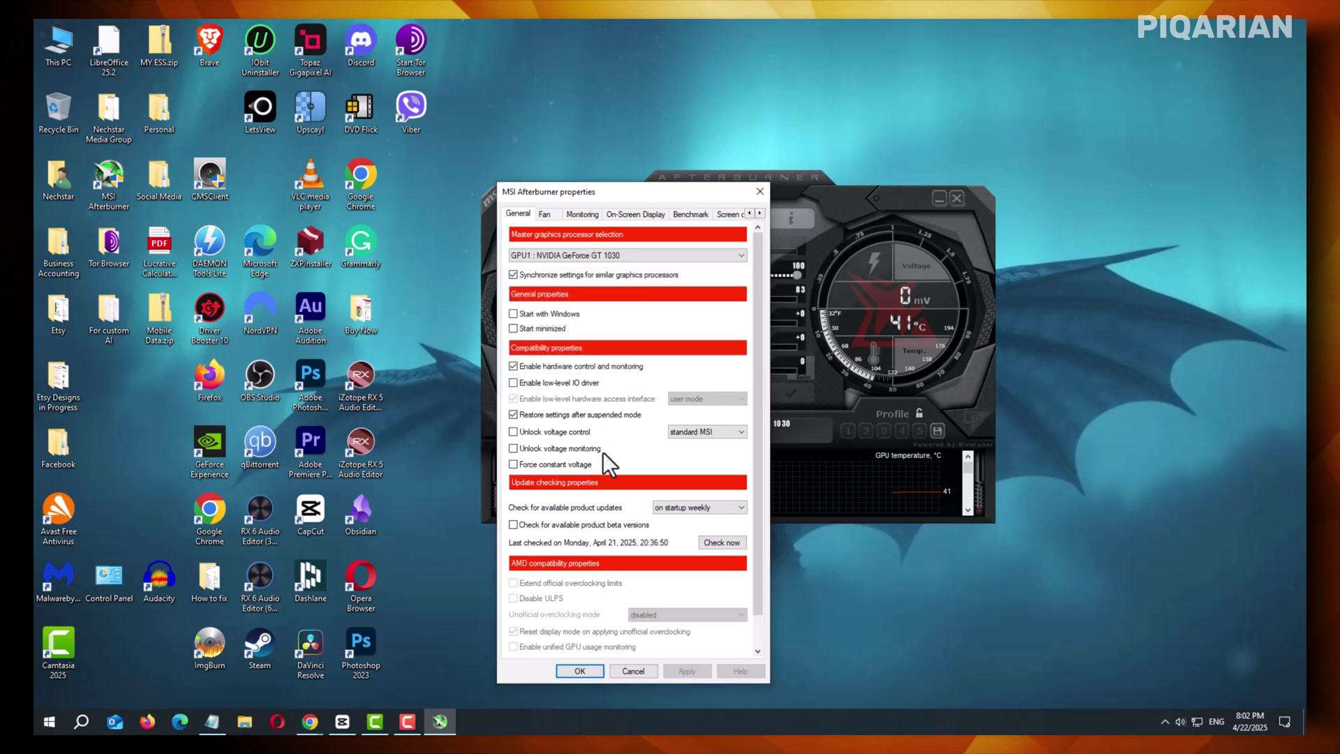
click(533, 381)
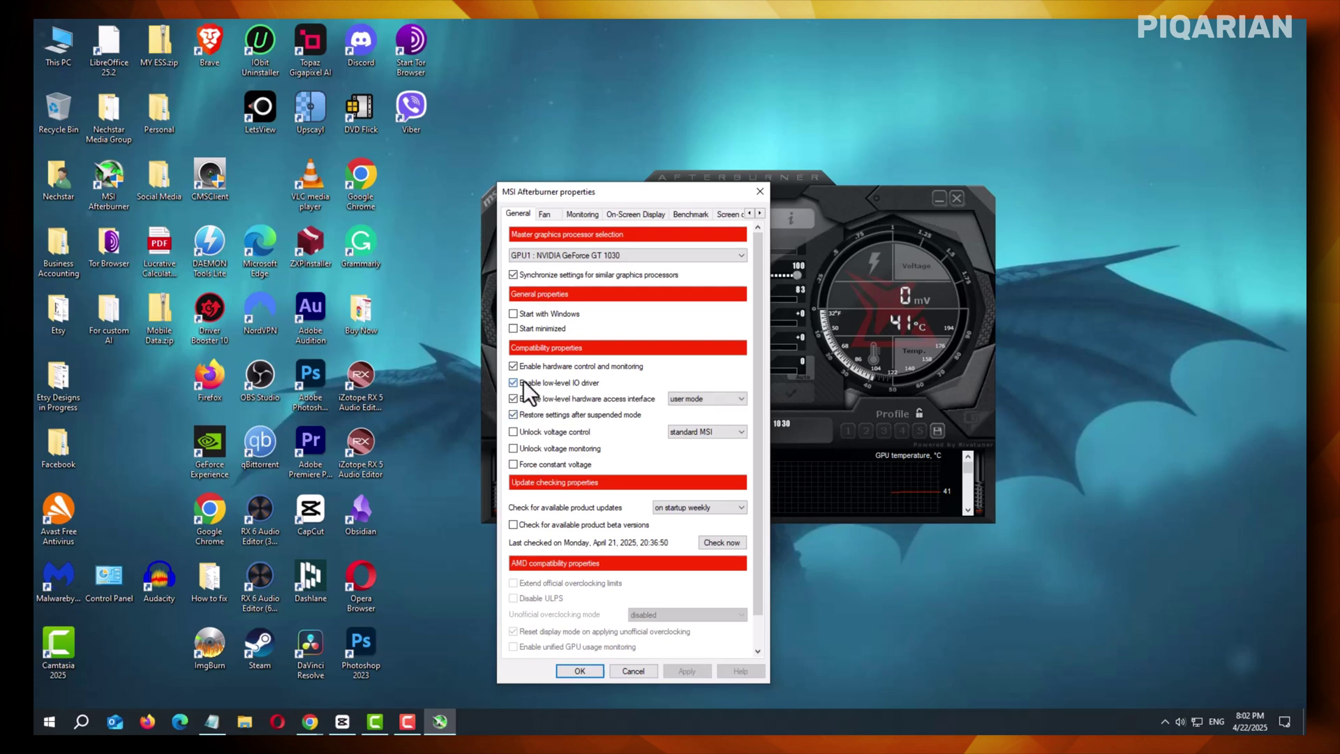
click(522, 381)
click(584, 670)
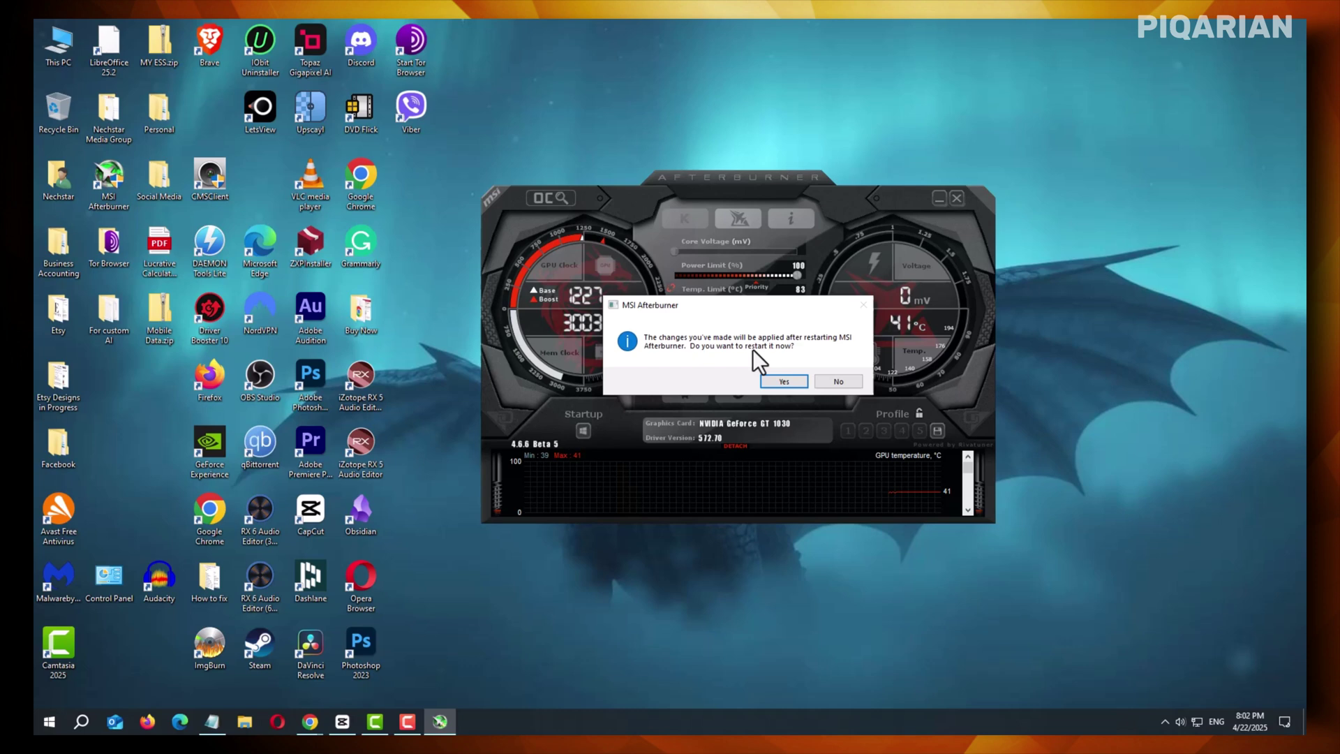
Step: Confirm the restart so Afterburner relaunches showing the GeForce GT 1030 at 41°C
click(778, 381)
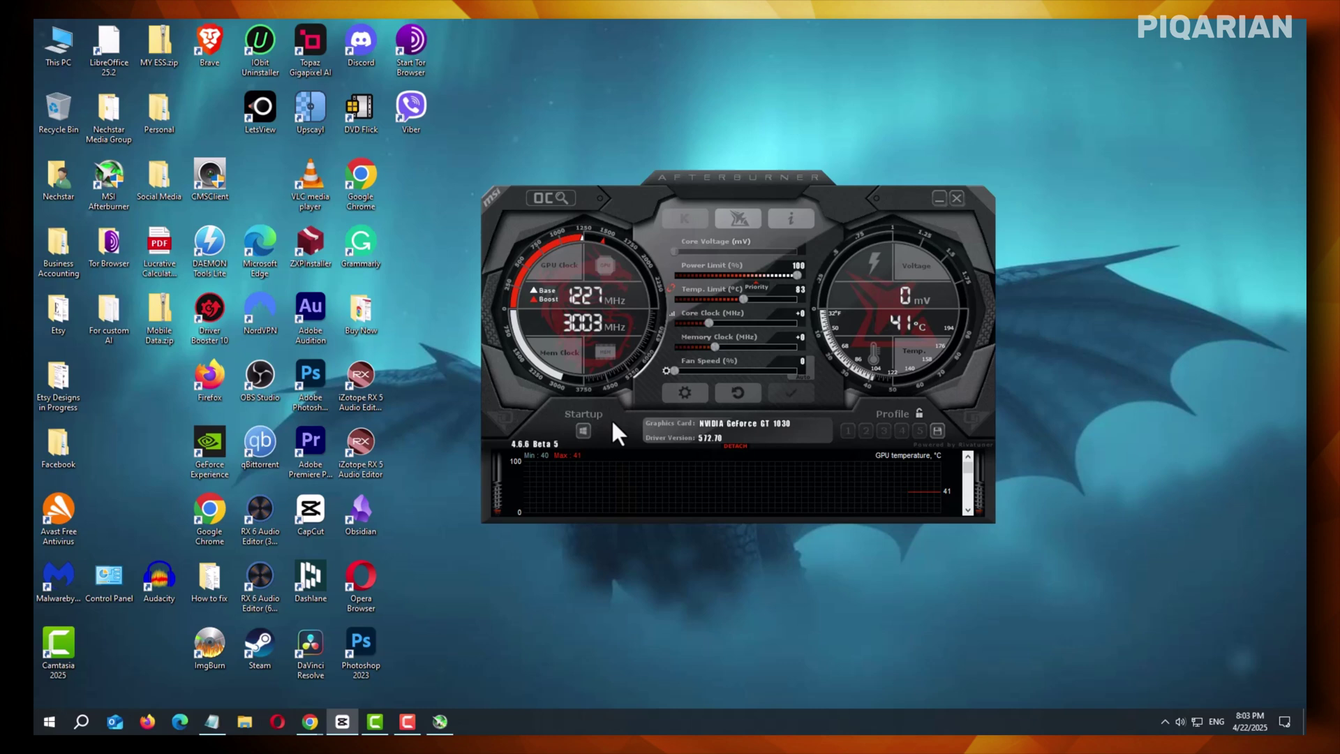
Step: Reopen the Afterburner properties to check the Compatibility settings on the General tab
click(670, 396)
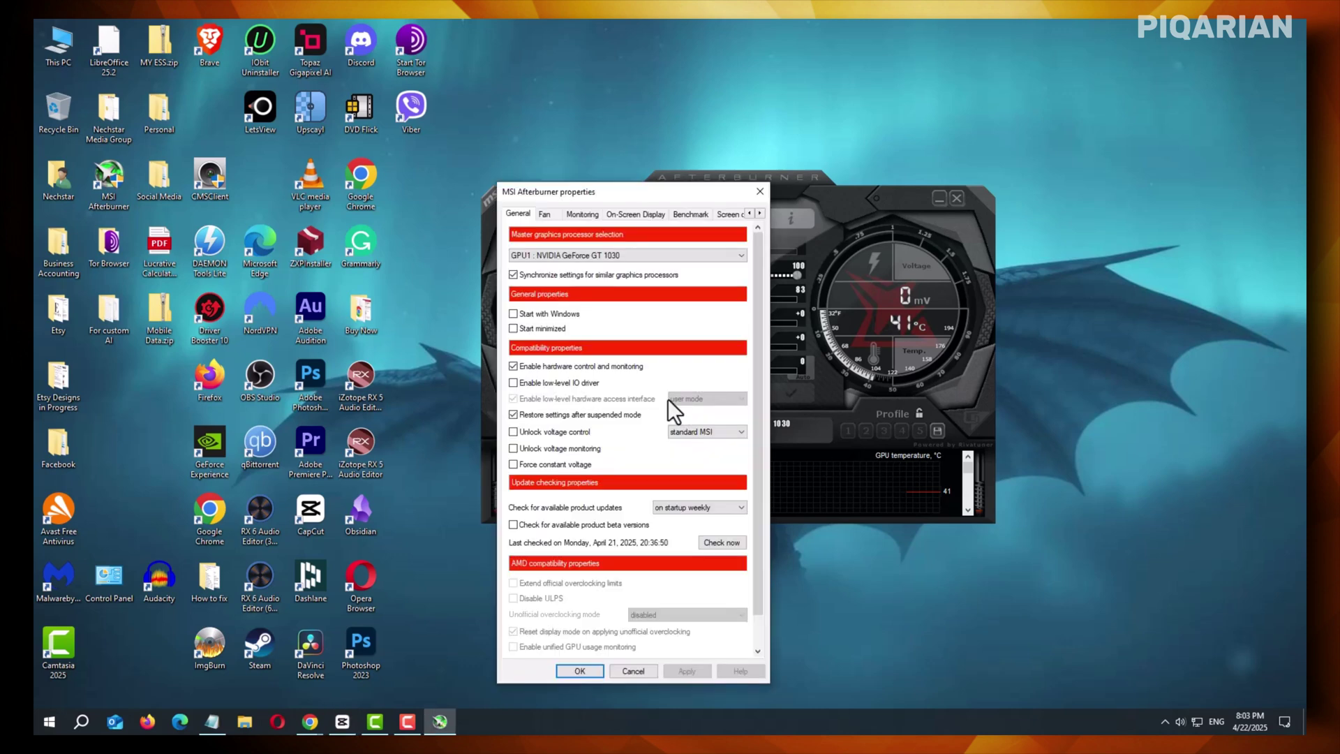